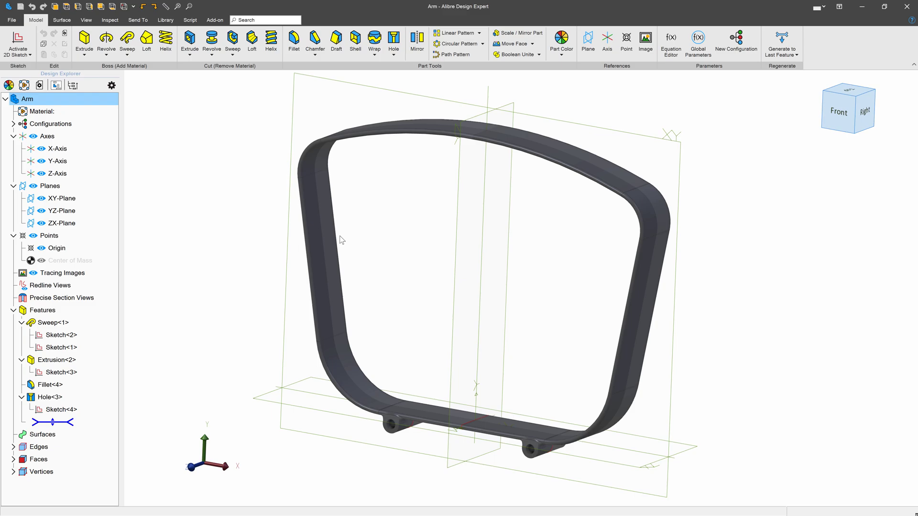
# Step: Make a drawing of the Arm on the ANSI B template and accept the title block text
pyautogui.click(138, 20)
pyautogui.click(52, 51)
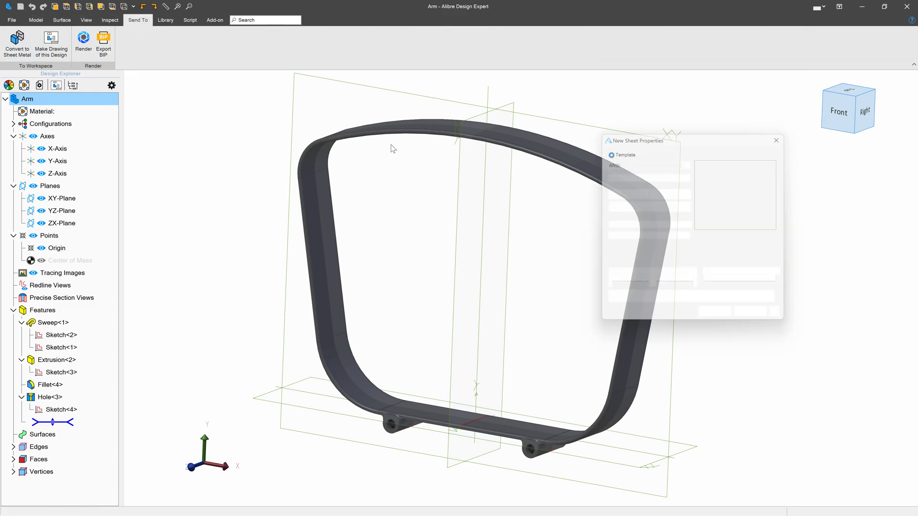
pyautogui.click(721, 319)
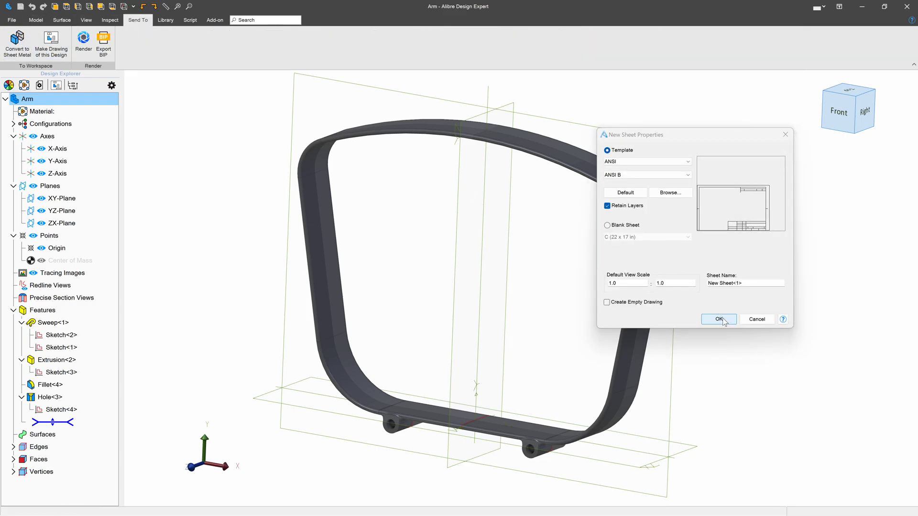
pyautogui.click(730, 169)
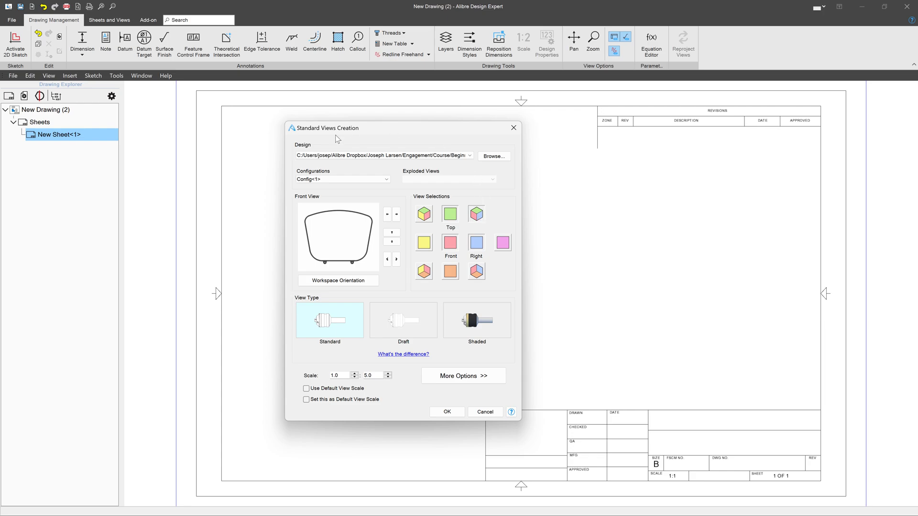
# Step: Place the Arm's front, top, side and isometric views, then shift them up and right
pyautogui.click(446, 411)
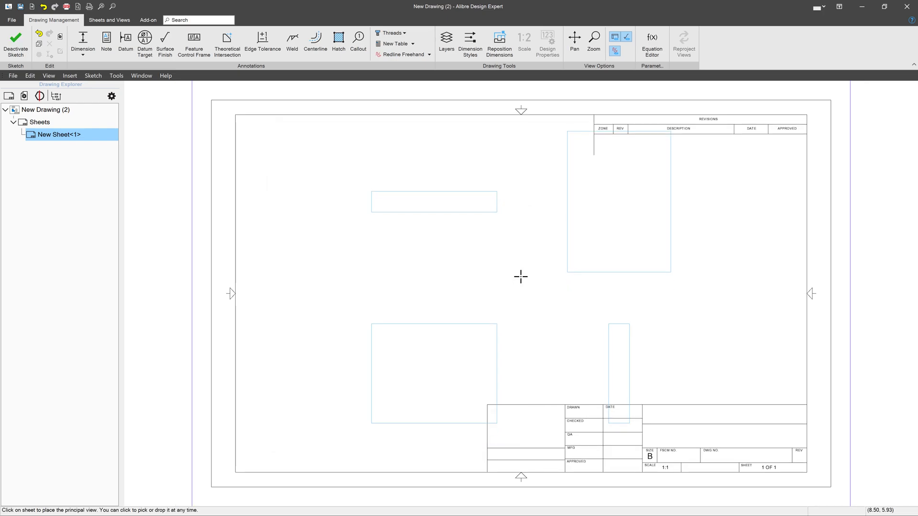
pyautogui.click(431, 267)
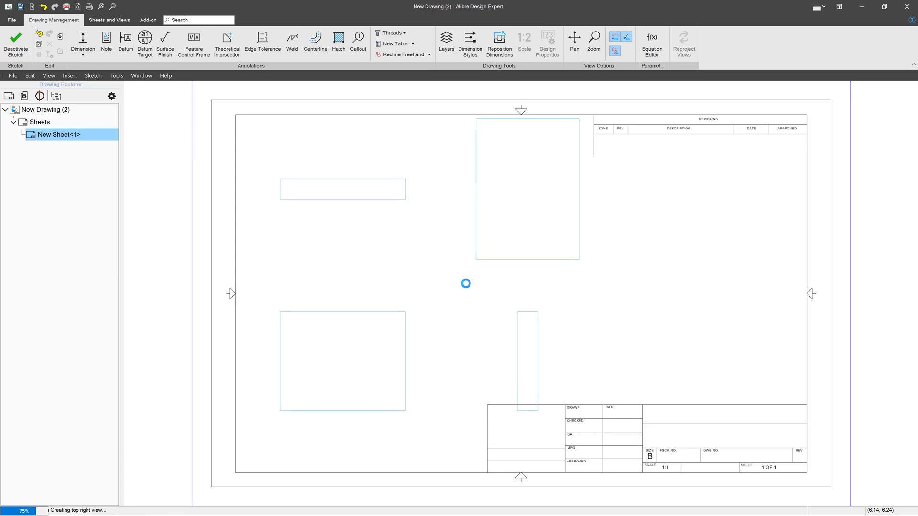
pyautogui.click(273, 307)
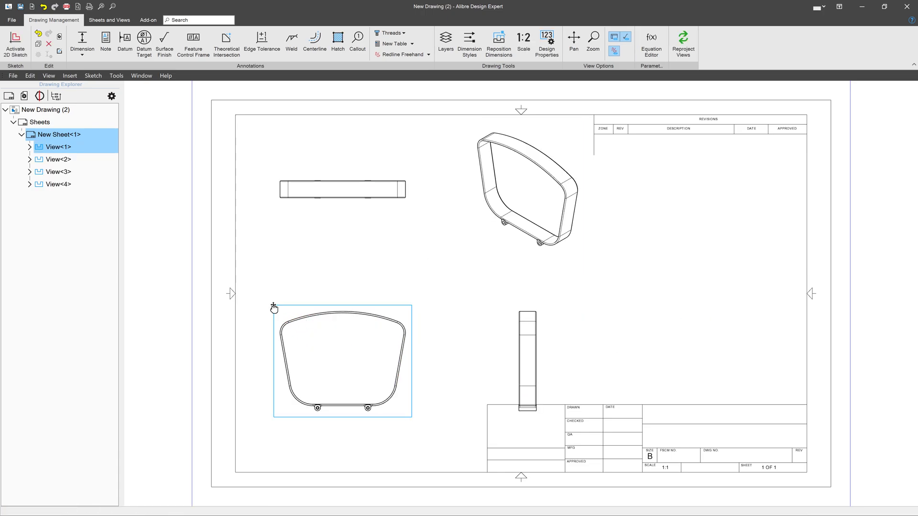
pyautogui.moveTo(273, 308)
pyautogui.mouseDown()
pyautogui.moveTo(274, 278)
pyautogui.moveTo(285, 277)
pyautogui.mouseUp()
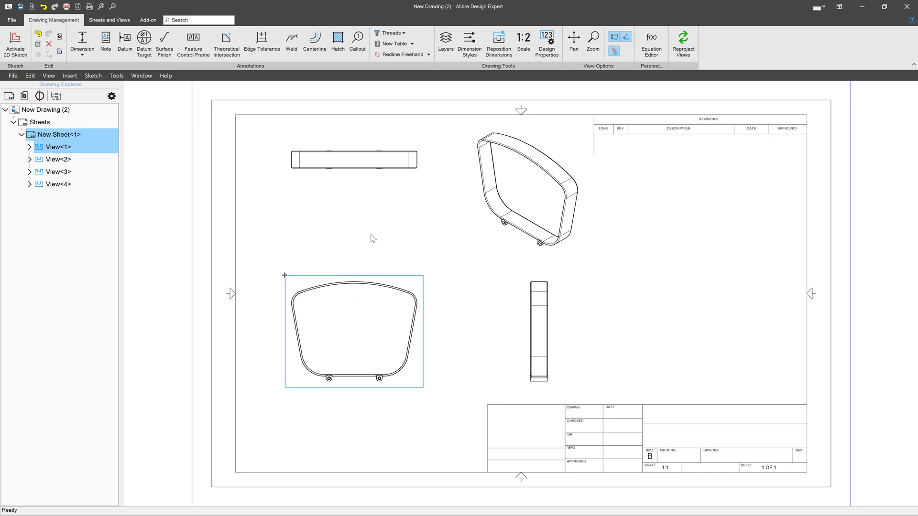
pyautogui.click(458, 290)
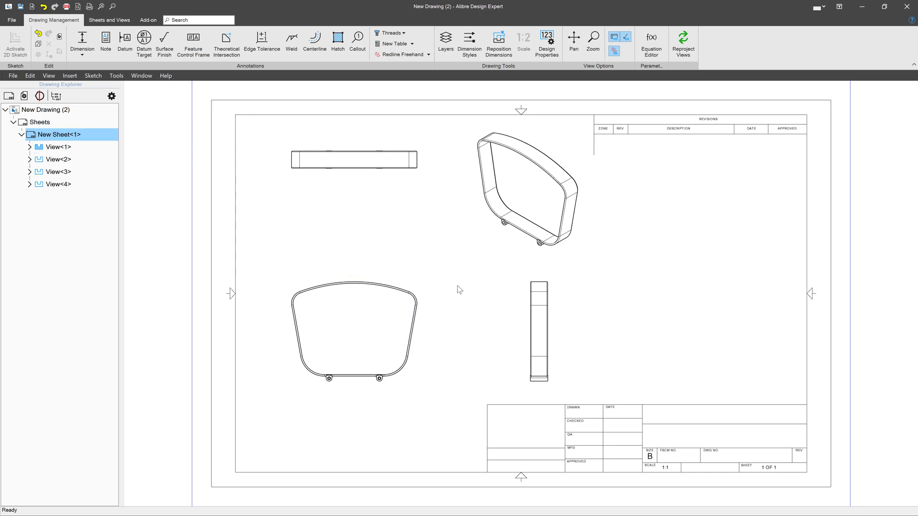
pyautogui.click(104, 22)
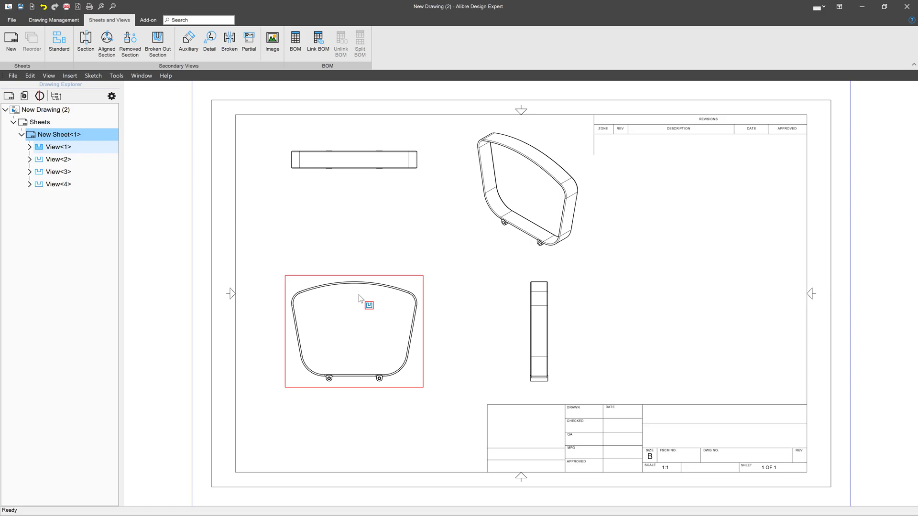
# Step: Start a section on the front view and sketch a vertical line from top to bottom
pyautogui.scroll(5, 342, 322)
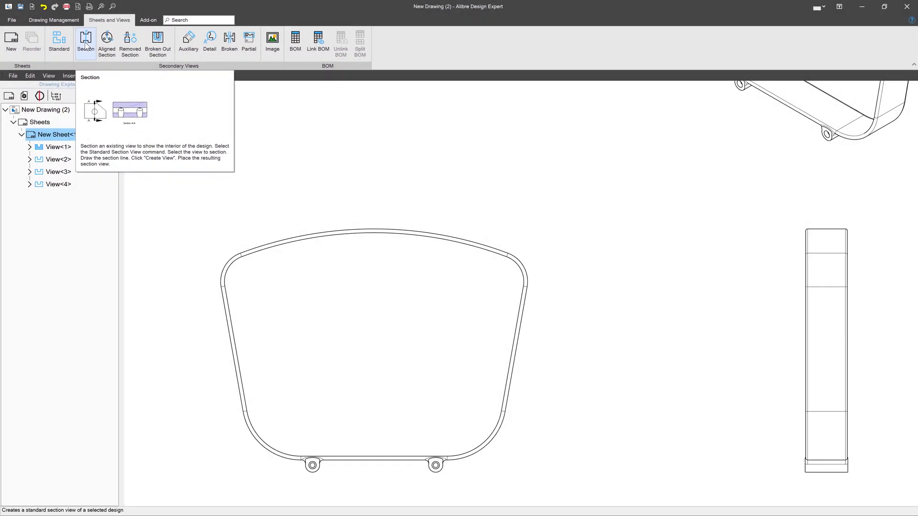
pyautogui.click(85, 40)
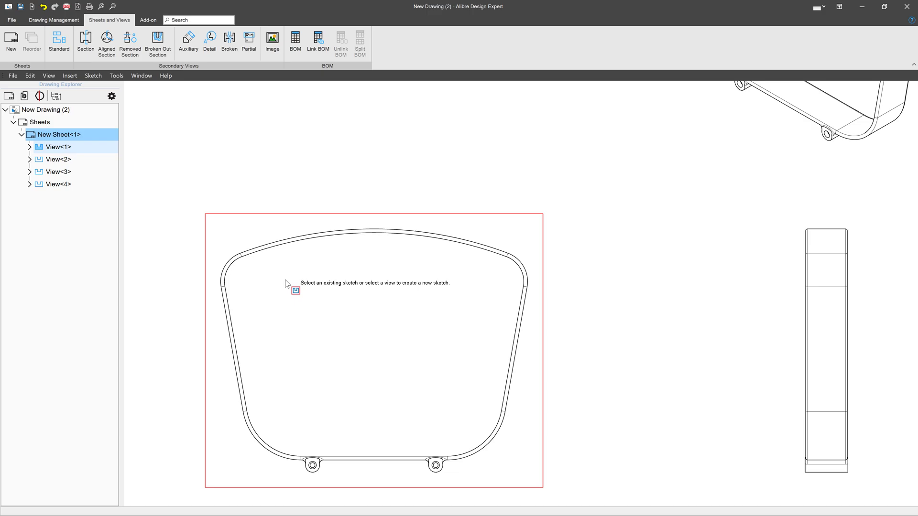
pyautogui.click(356, 342)
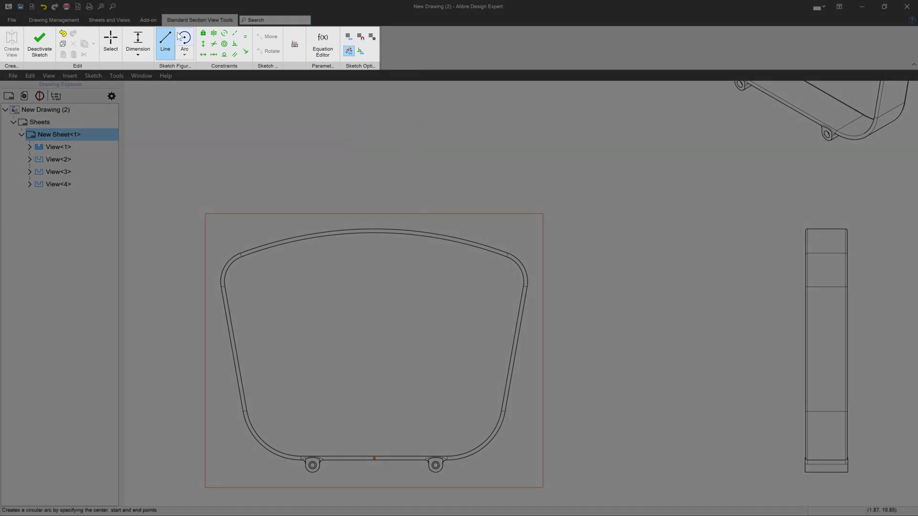
pyautogui.scroll(-2, 339, 228)
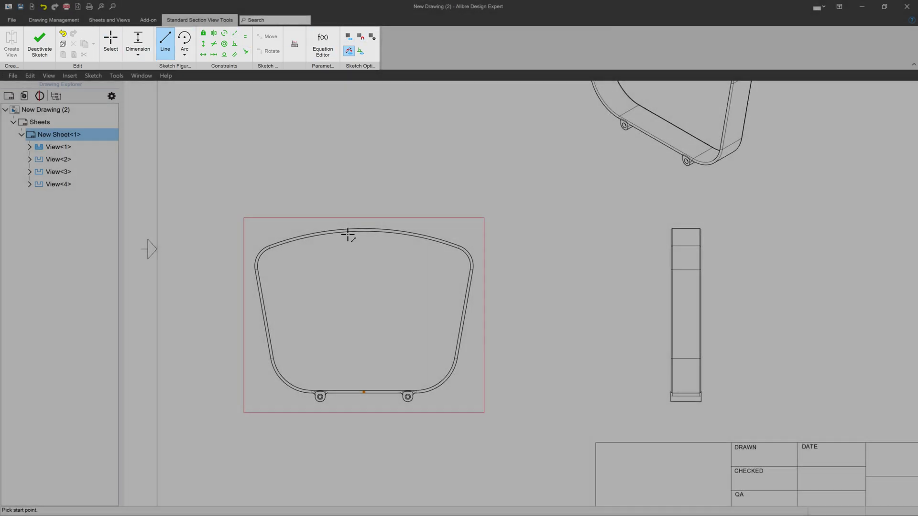
pyautogui.click(343, 221)
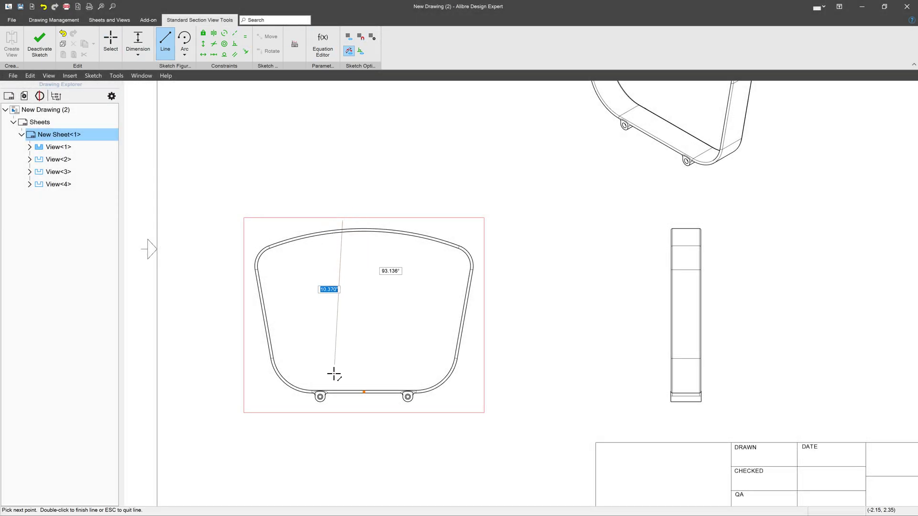
pyautogui.doubleClick(342, 402)
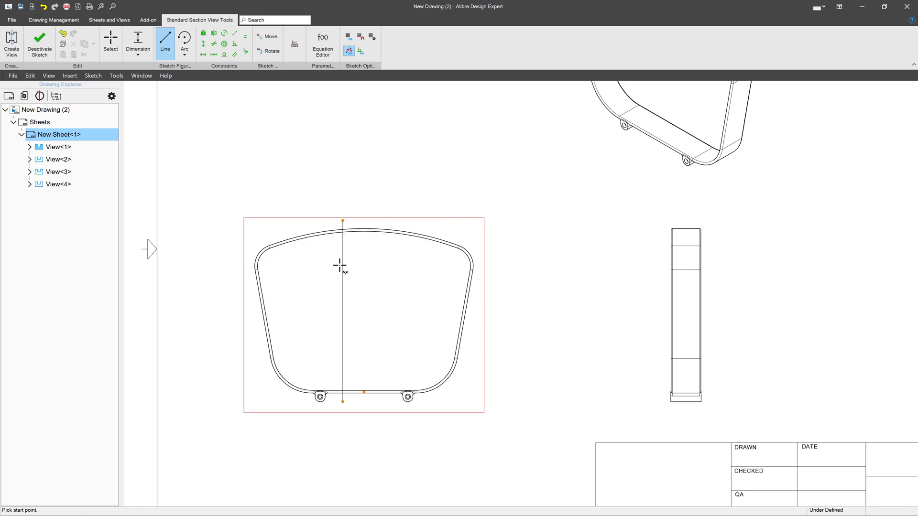
pyautogui.press('Escape')
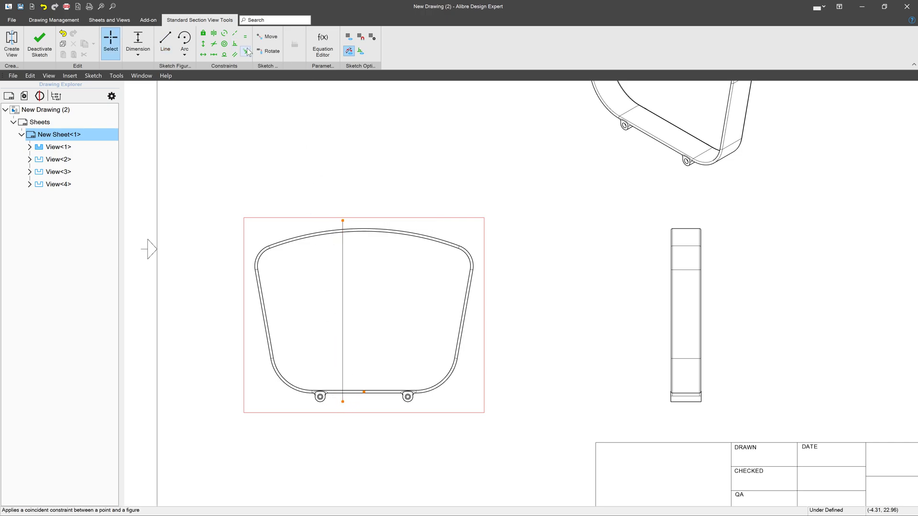
# Step: Make the line's lower end coincident with the bottom edge's midpoint
pyautogui.click(344, 379)
pyautogui.keyDown('ctrl'); pyautogui.click(364, 392); pyautogui.keyUp('ctrl')
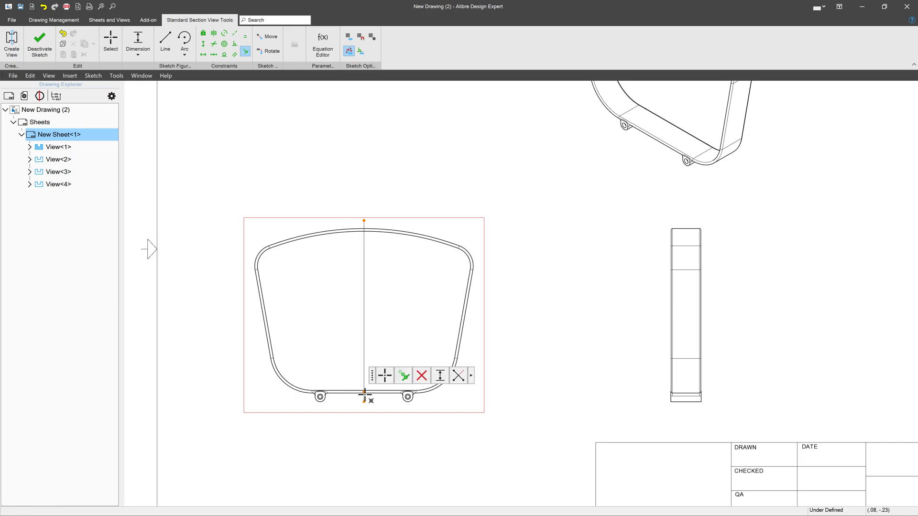
pyautogui.click(371, 365)
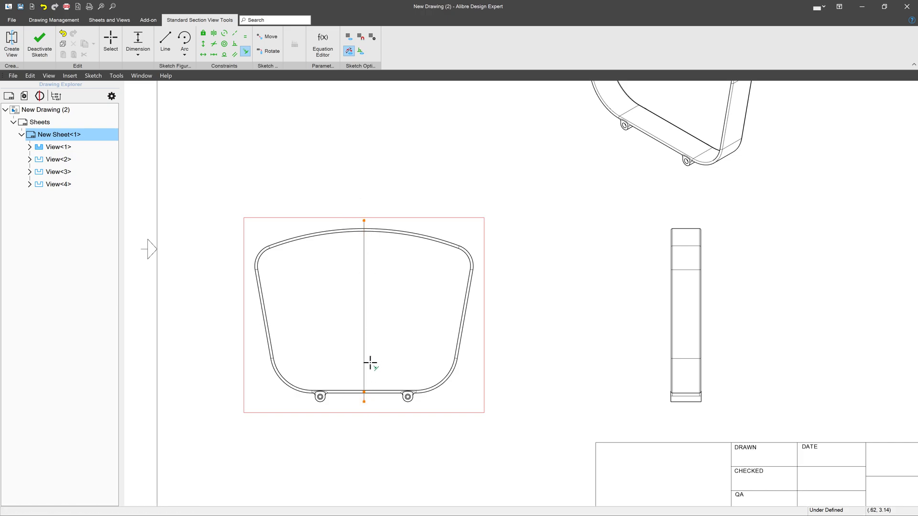
pyautogui.press('Escape')
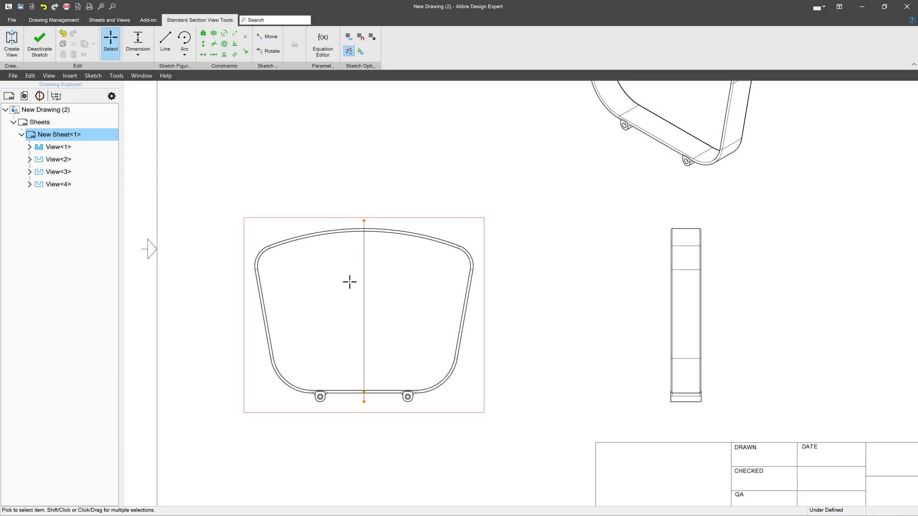
# Step: Cut Section A-A along the sketched line, looking right, and place it beside the front view
pyautogui.click(41, 43)
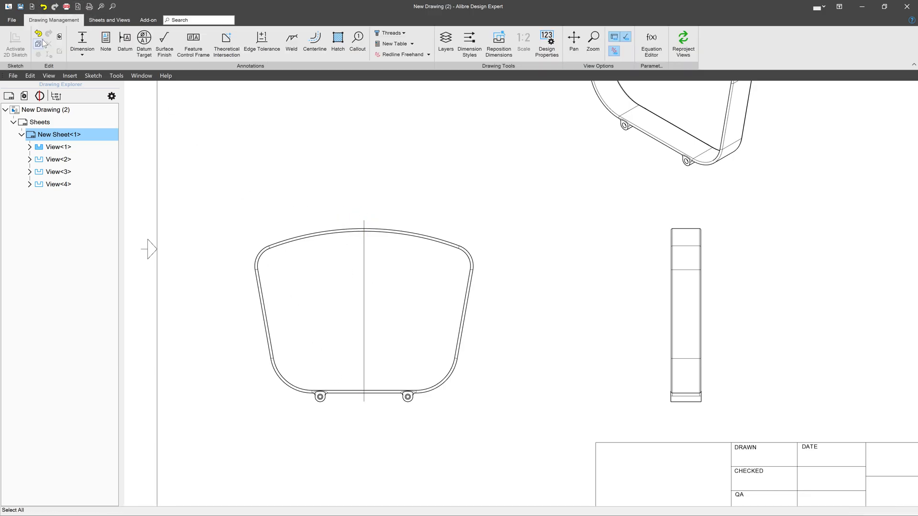
pyautogui.click(109, 20)
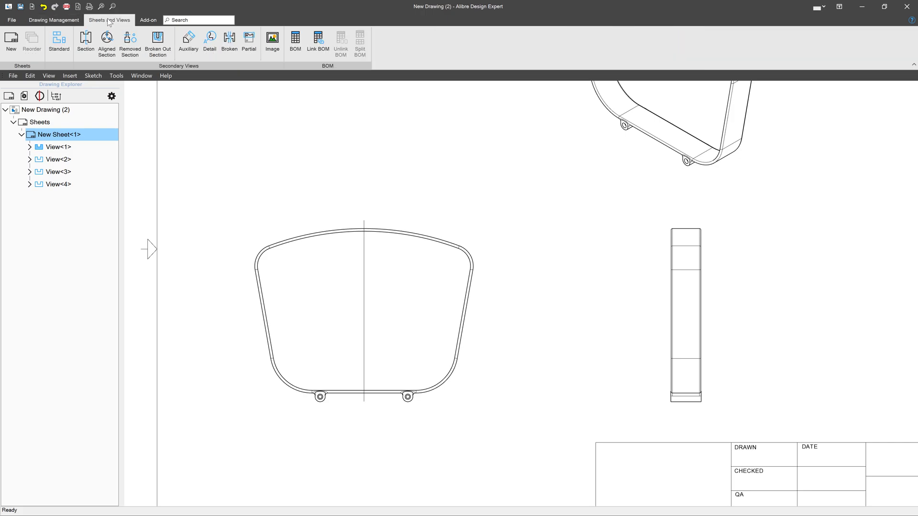
pyautogui.click(86, 37)
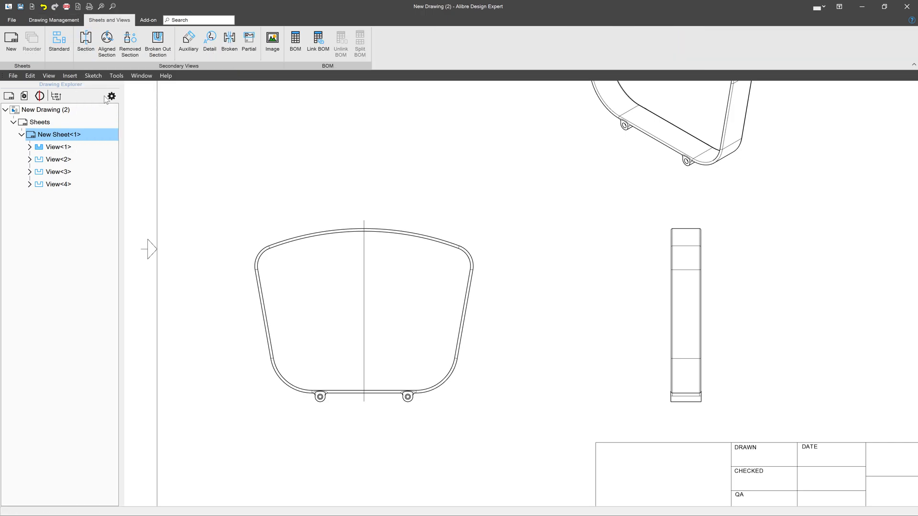
pyautogui.click(364, 307)
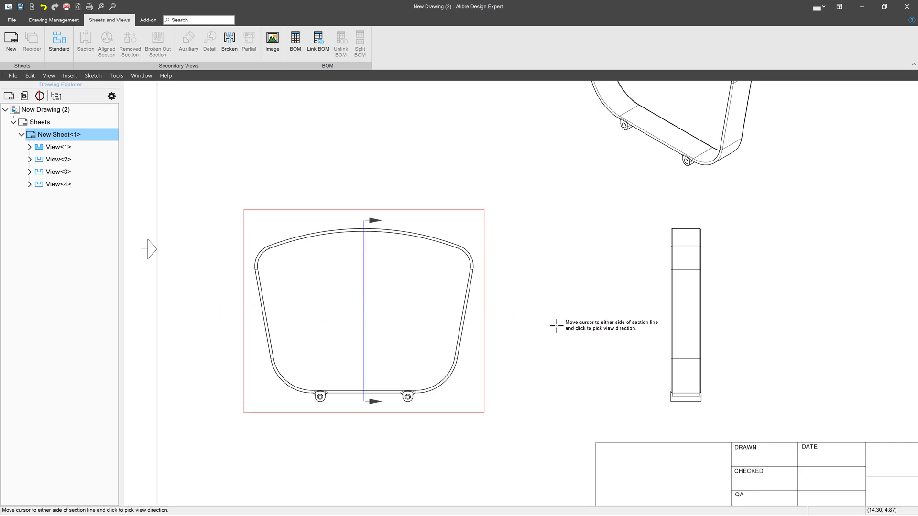
pyautogui.click(393, 304)
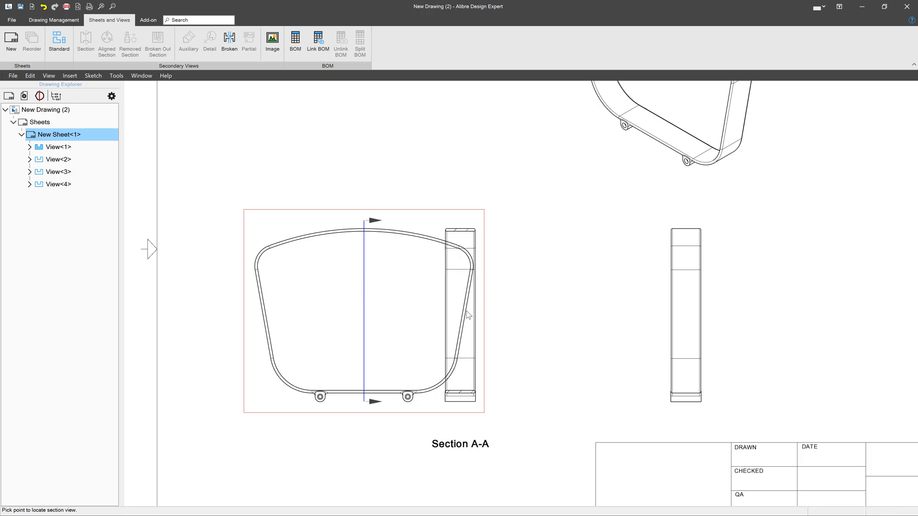
pyautogui.click(545, 312)
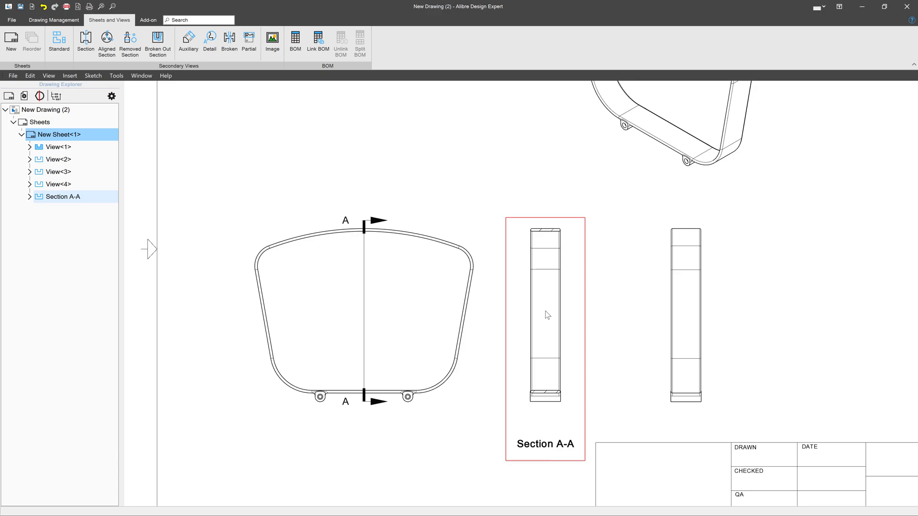
pyautogui.scroll(8, 555, 224)
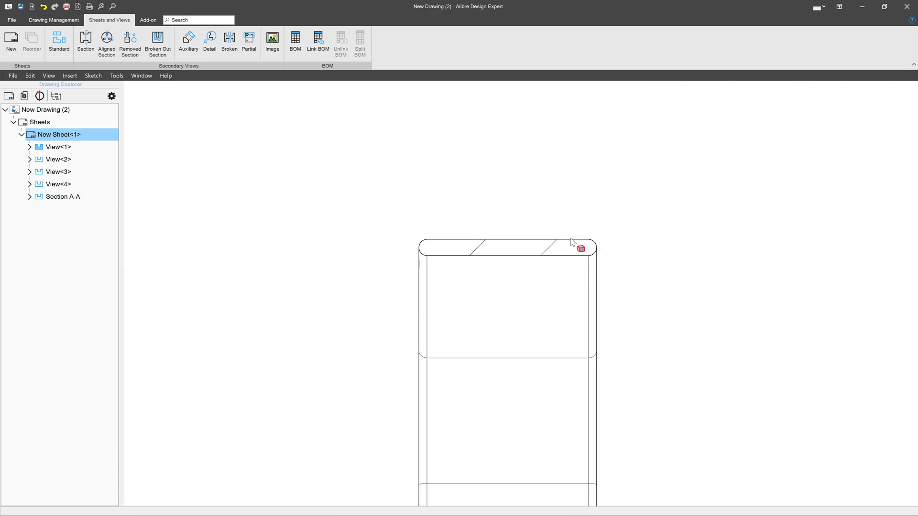
pyautogui.scroll(-7, 443, 246)
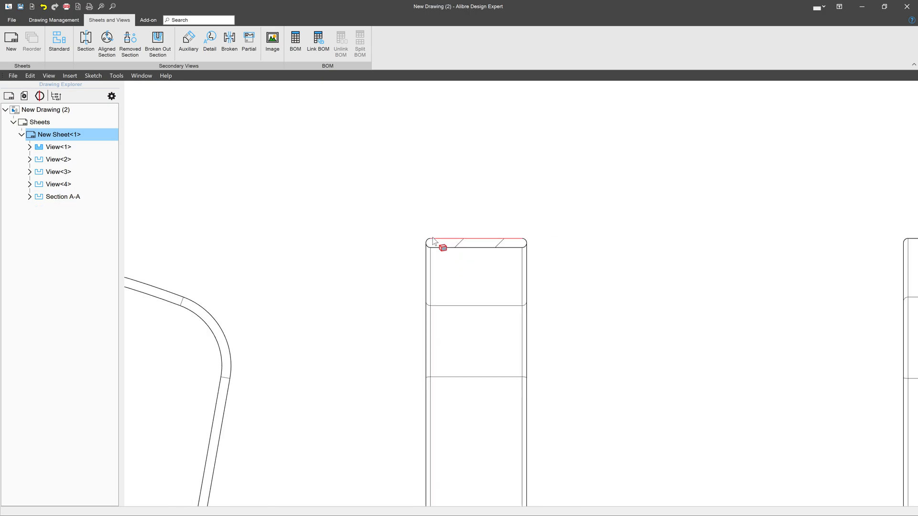
pyautogui.scroll(-4, 451, 338)
pyautogui.scroll(4, 443, 332)
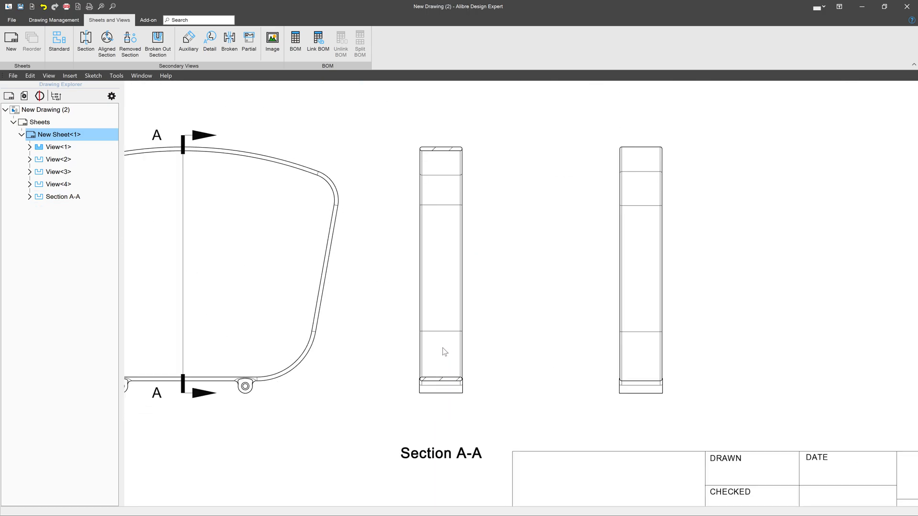
pyautogui.scroll(-2, 445, 352)
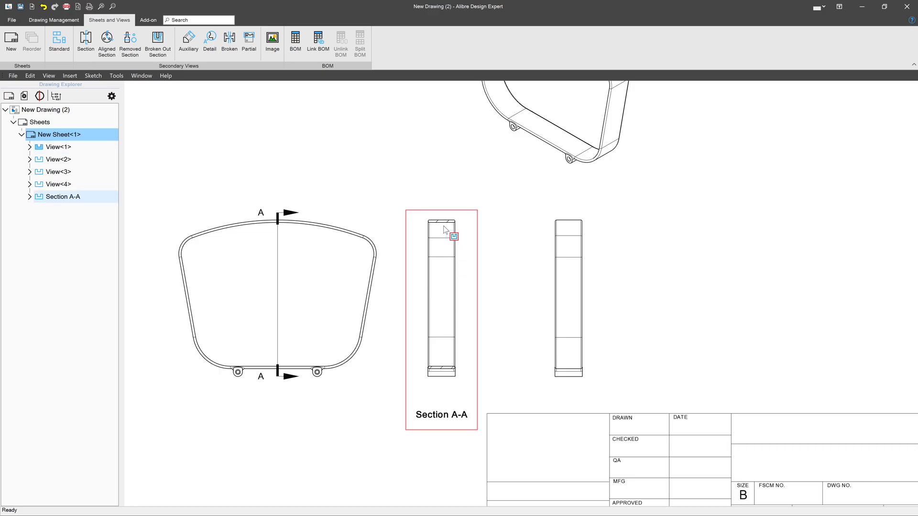
pyautogui.scroll(-3, 276, 364)
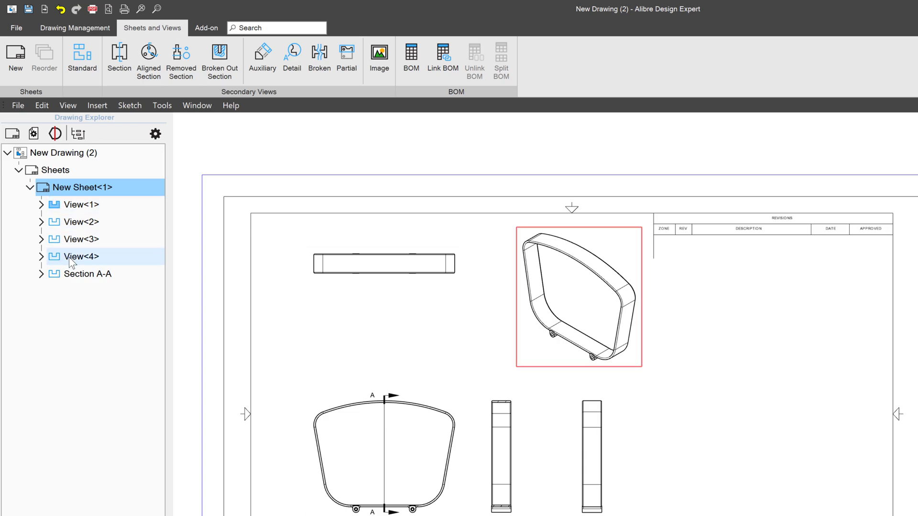
# Step: Drag Section A-A rightward along its alignment, well clear of the side view
pyautogui.click(81, 277)
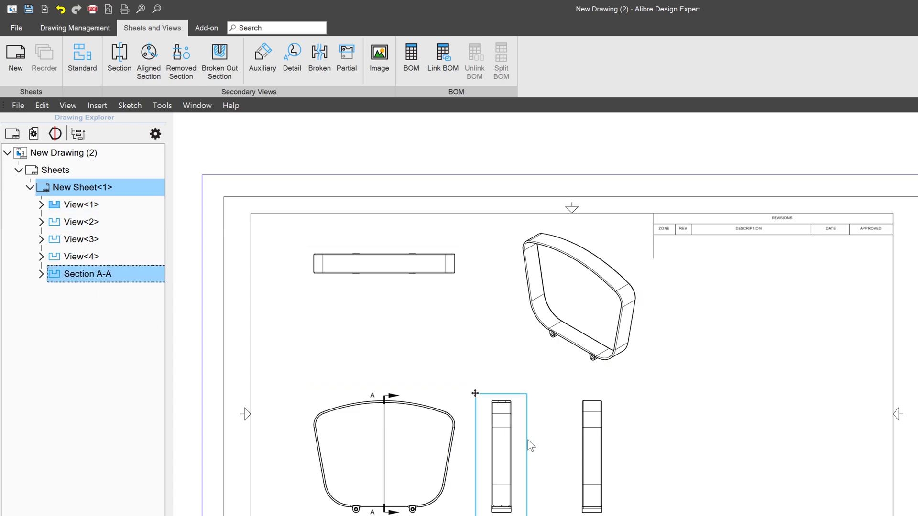
pyautogui.moveTo(477, 395); pyautogui.dragTo(351, 345)
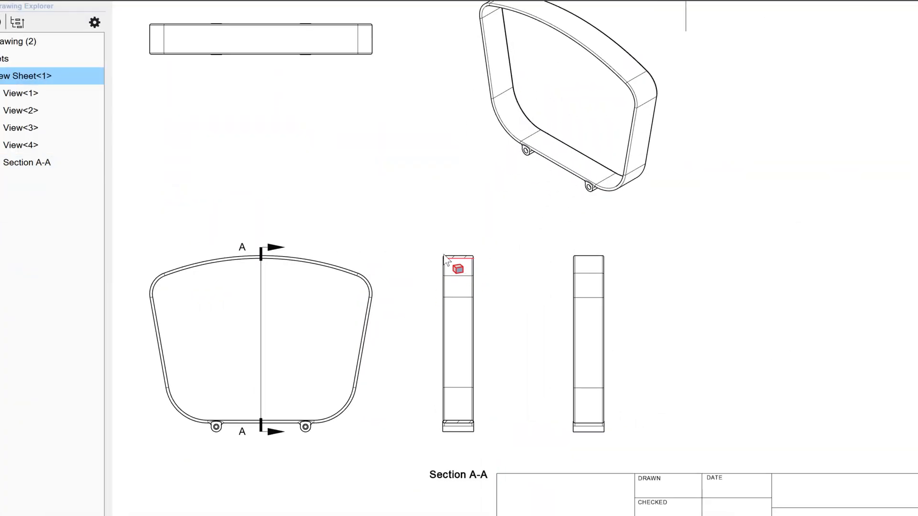
pyautogui.click(439, 302)
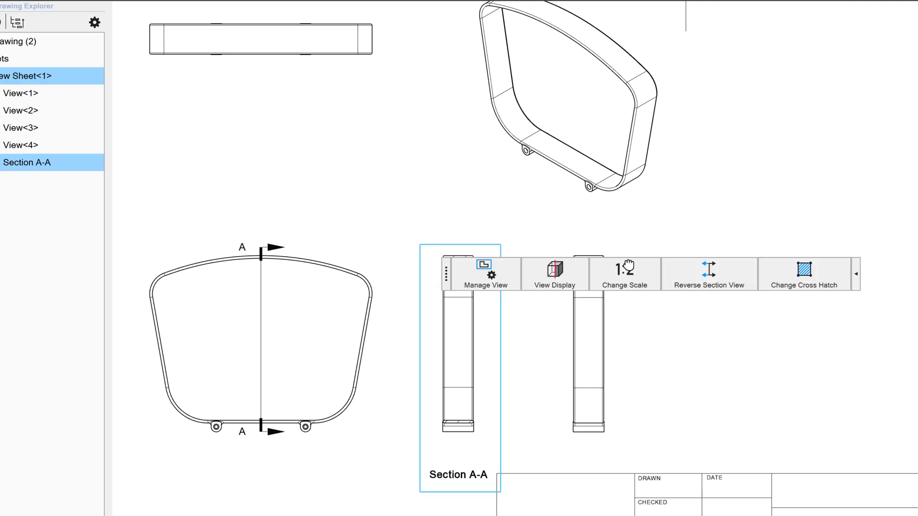
pyautogui.moveTo(431, 244); pyautogui.dragTo(424, 245)
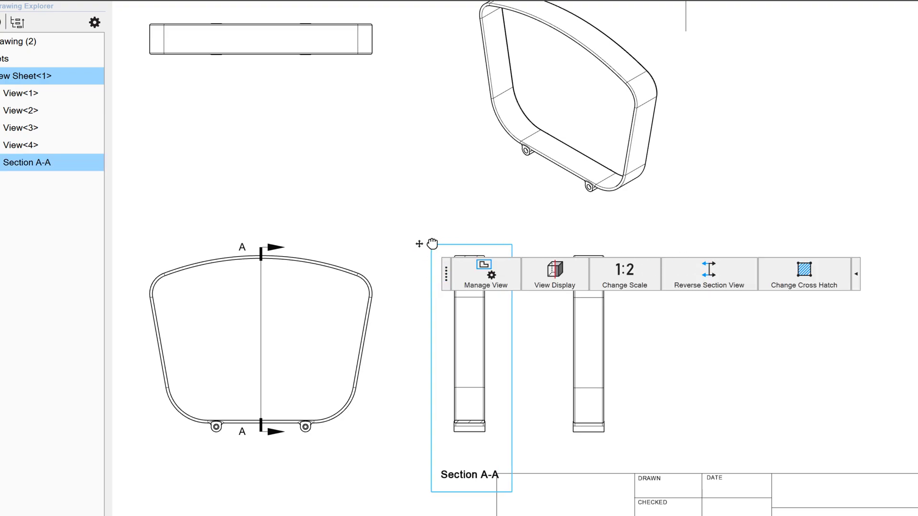
pyautogui.moveTo(772, 252); pyautogui.dragTo(819, 248)
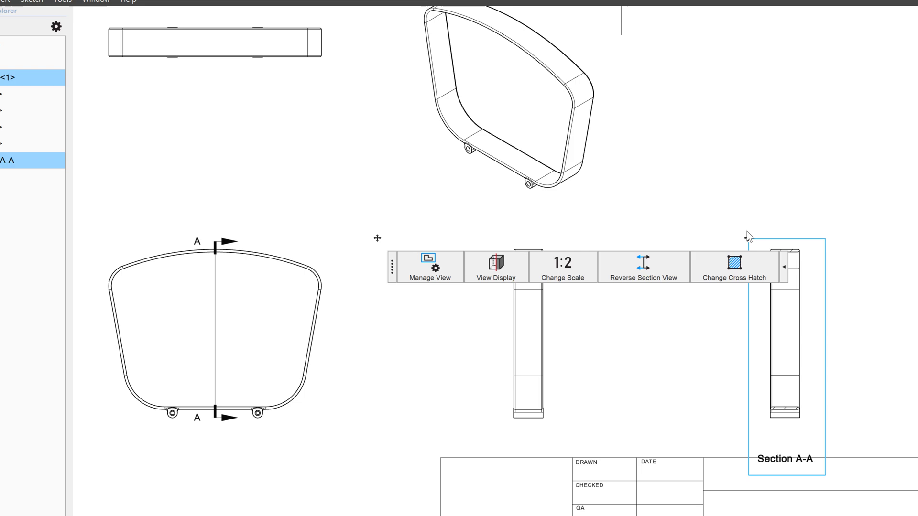
pyautogui.rightClick(885, 346)
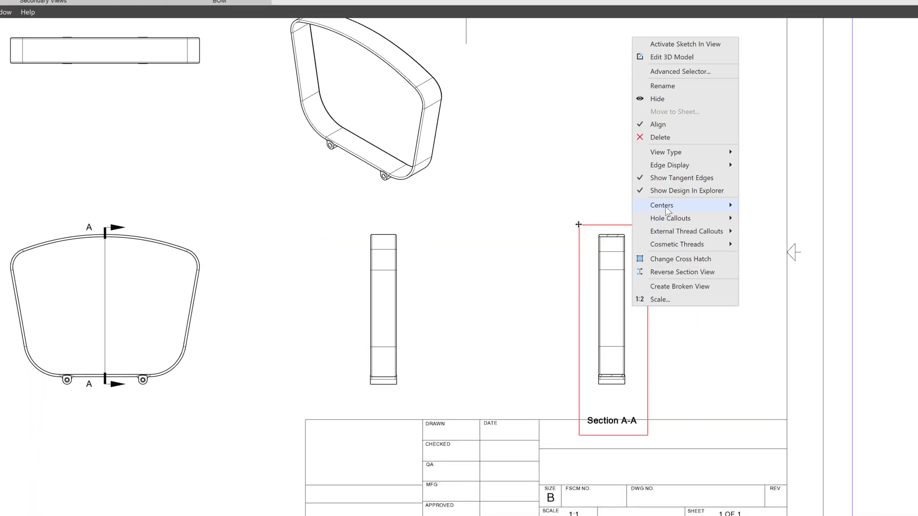
pyautogui.click(668, 126)
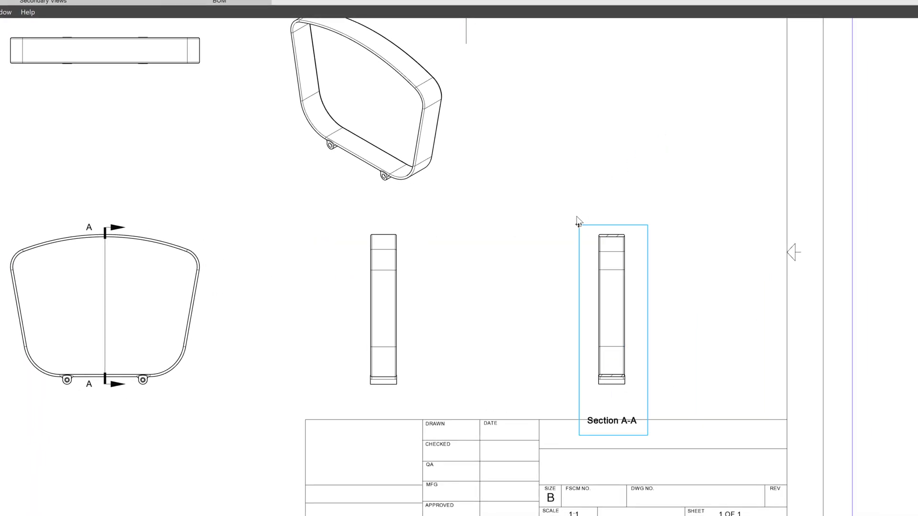
# Step: Deselect Section A-A and begin a Detail view from the Sheets and Views tools
pyautogui.click(536, 239)
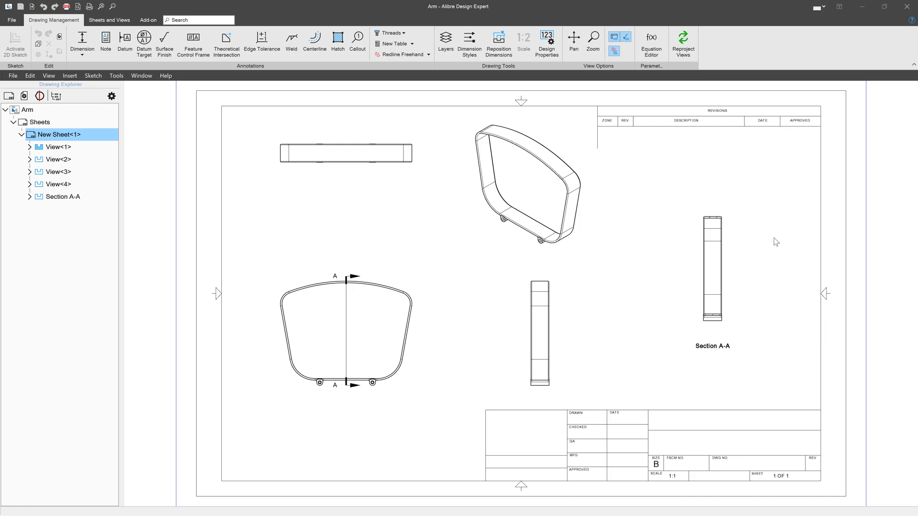
pyautogui.scroll(8, 717, 220)
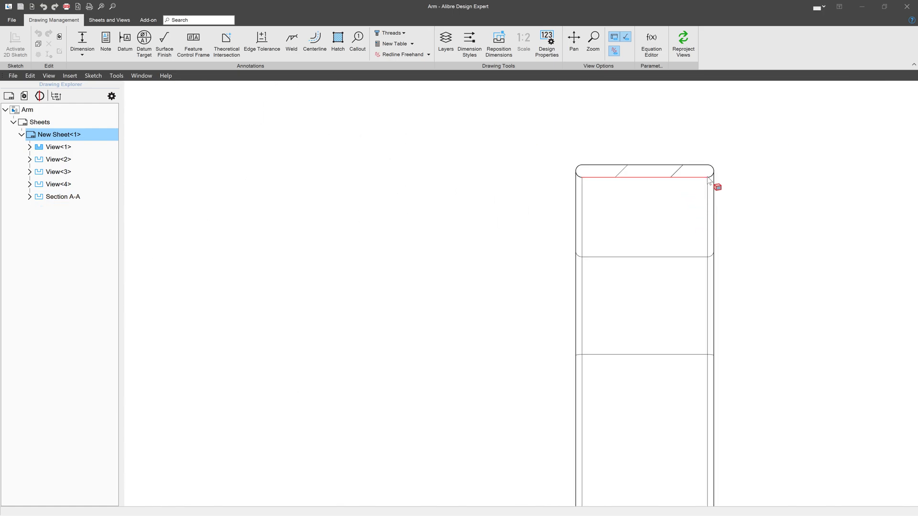
pyautogui.scroll(-6, 577, 177)
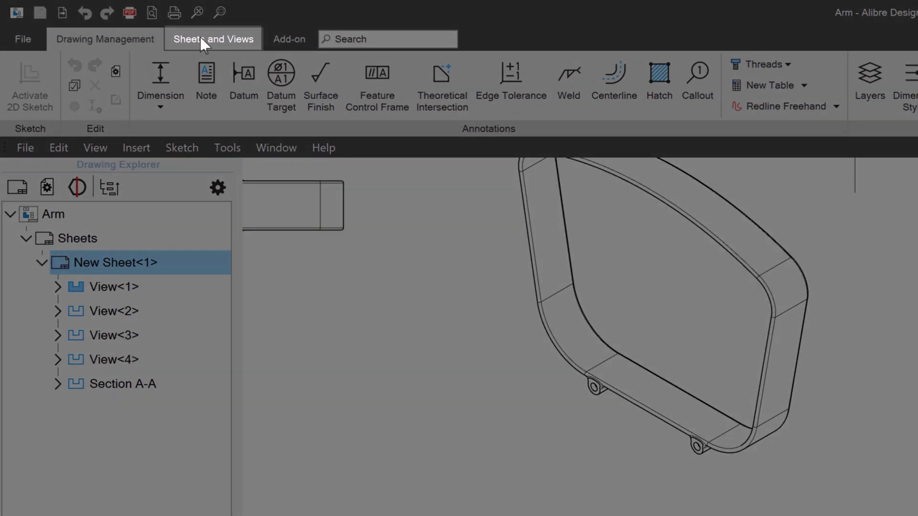
pyautogui.click(105, 20)
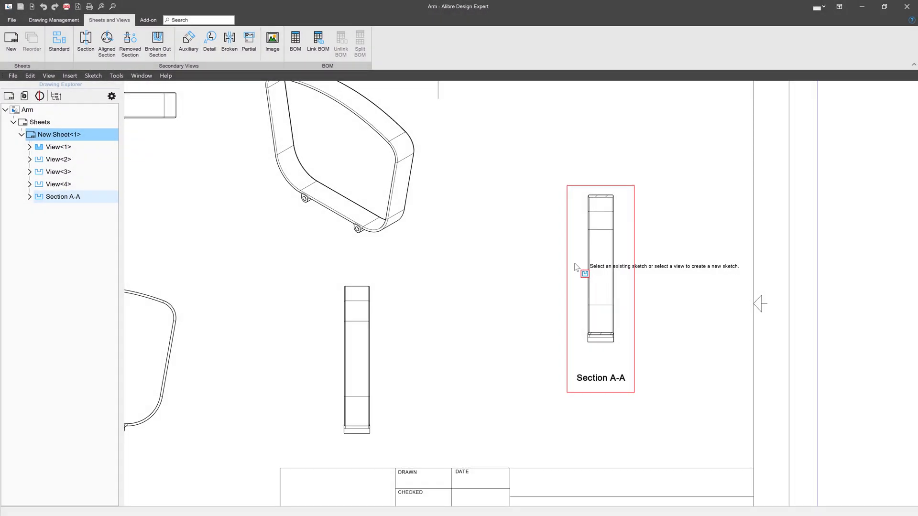
# Step: Sketch a flat ellipse around the top end of Section A-A and deactivate the sketch
pyautogui.click(576, 268)
pyautogui.scroll(2, 640, 205)
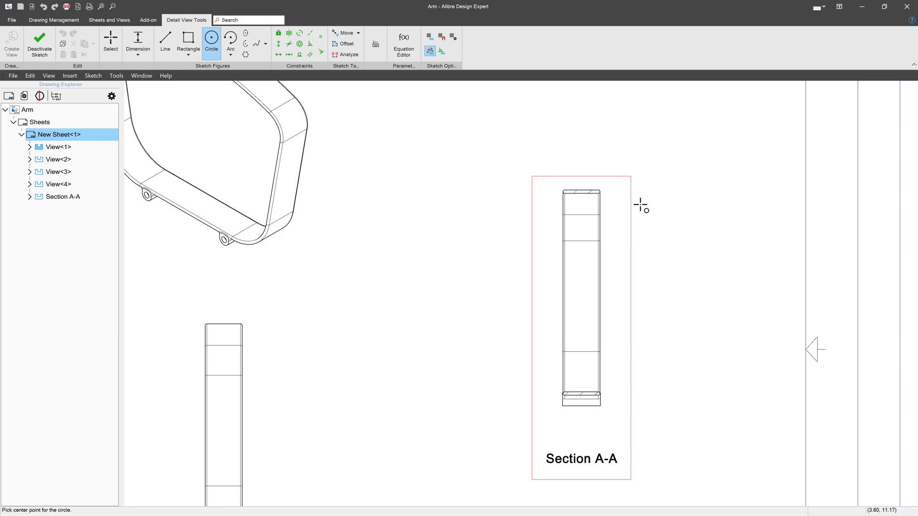
pyautogui.scroll(1, 641, 206)
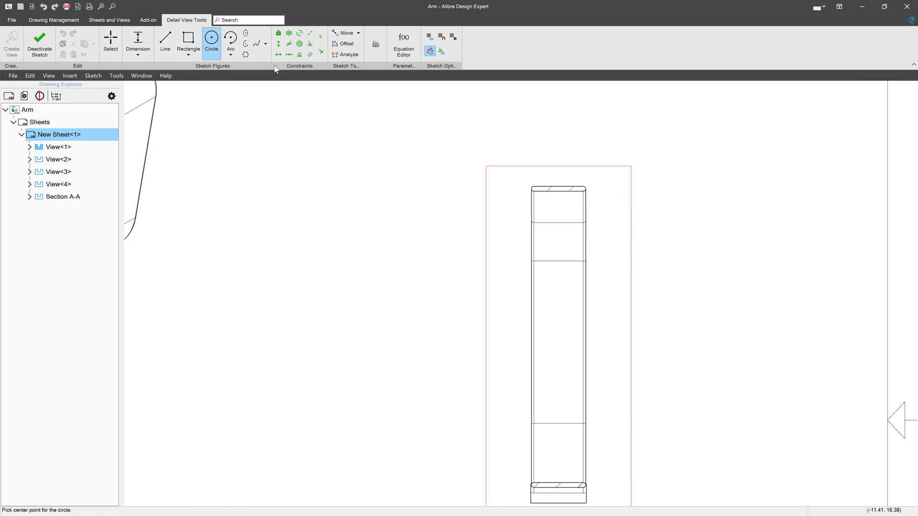
pyautogui.click(246, 35)
pyautogui.scroll(1, 570, 188)
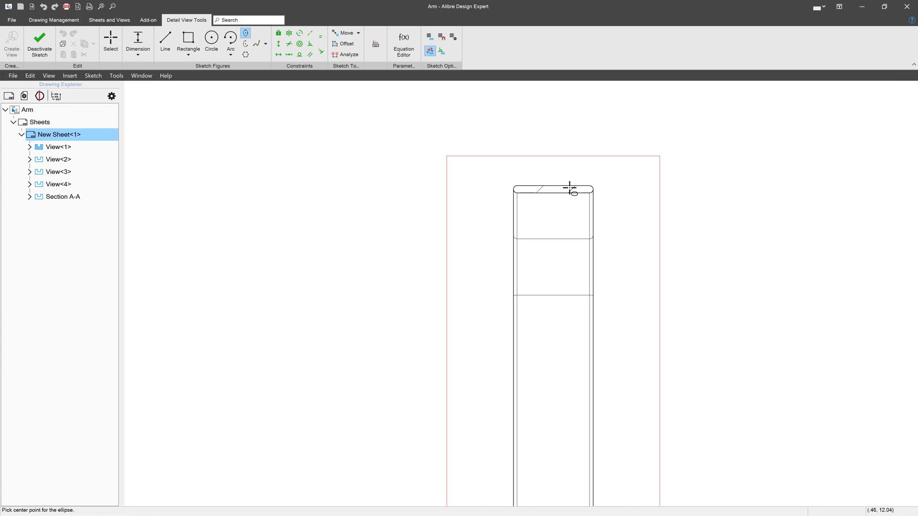
pyautogui.scroll(2, 569, 188)
pyautogui.click(540, 190)
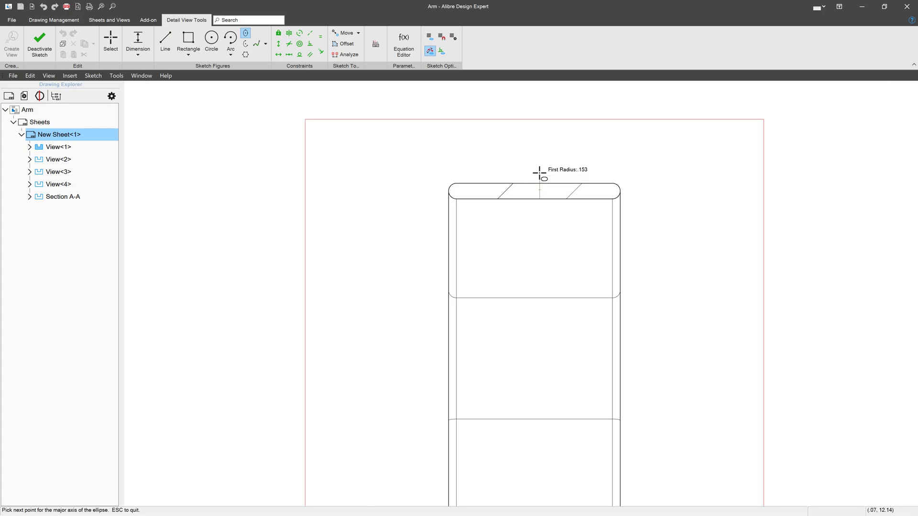
pyautogui.click(539, 166)
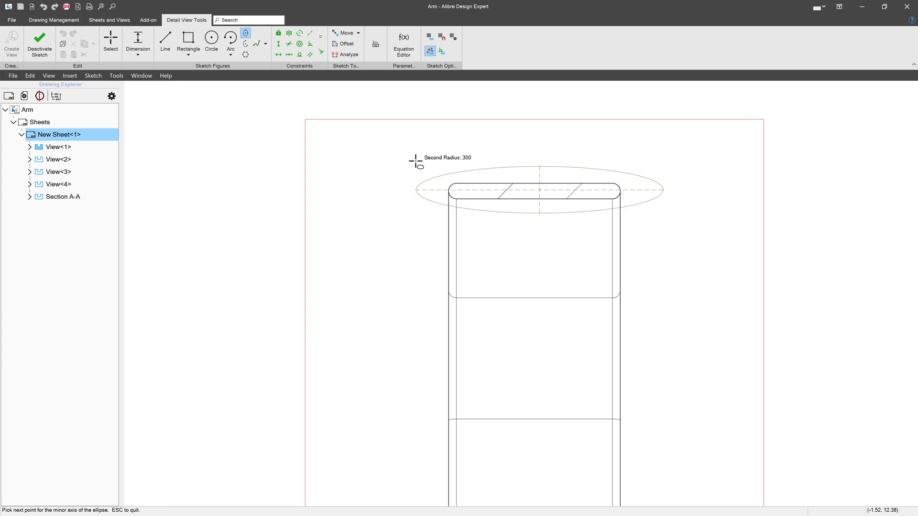
pyautogui.click(416, 191)
pyautogui.scroll(-4, 560, 192)
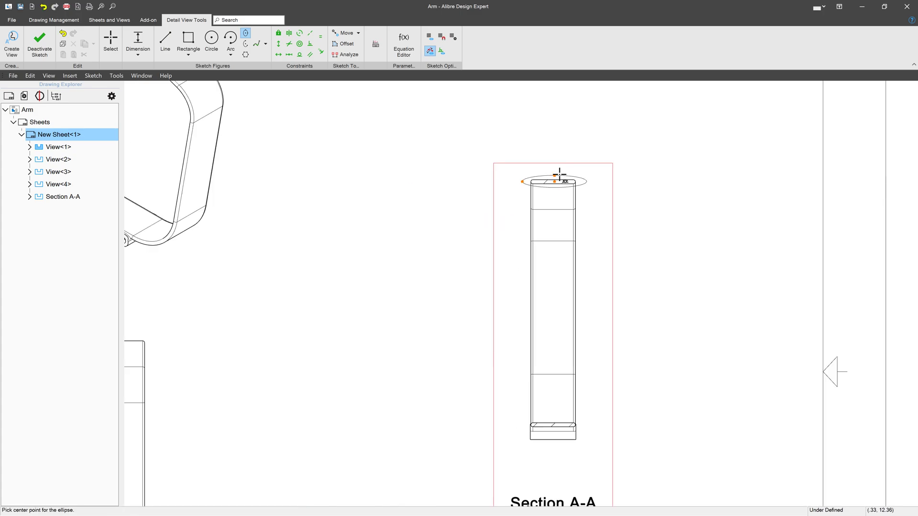
pyautogui.scroll(3, 560, 191)
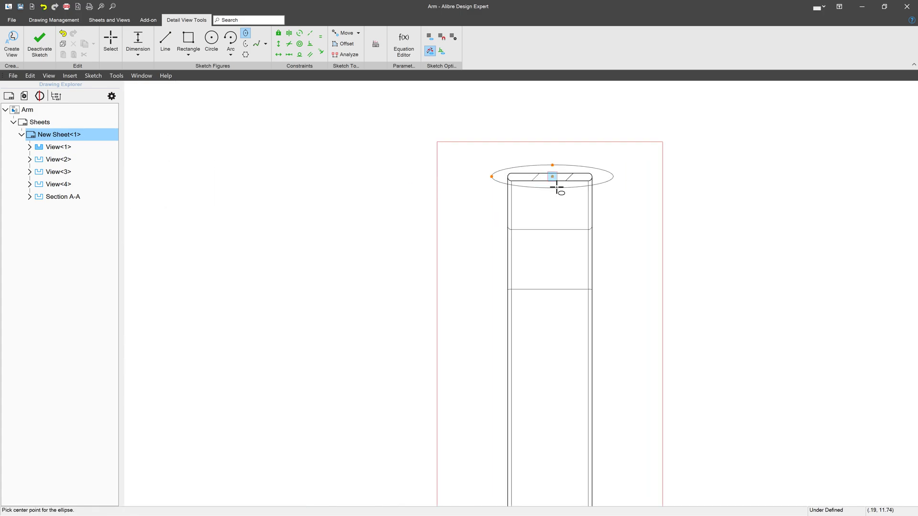
pyautogui.click(40, 43)
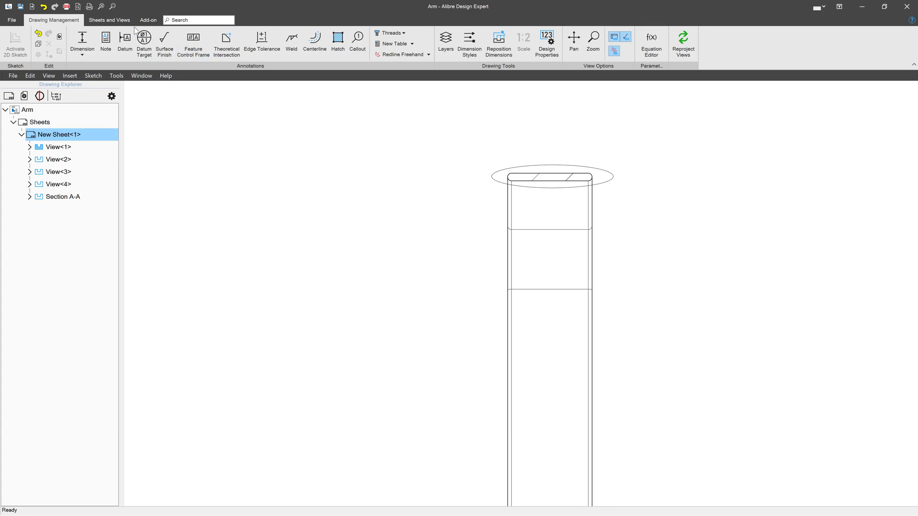
# Step: Create Detail A from the ellipse boundary and place it beside Section A-A
pyautogui.click(104, 20)
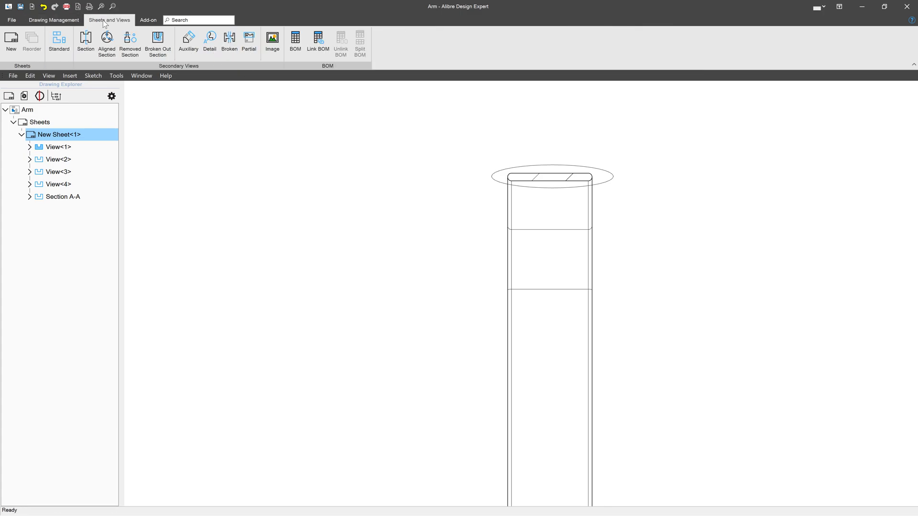
pyautogui.click(209, 40)
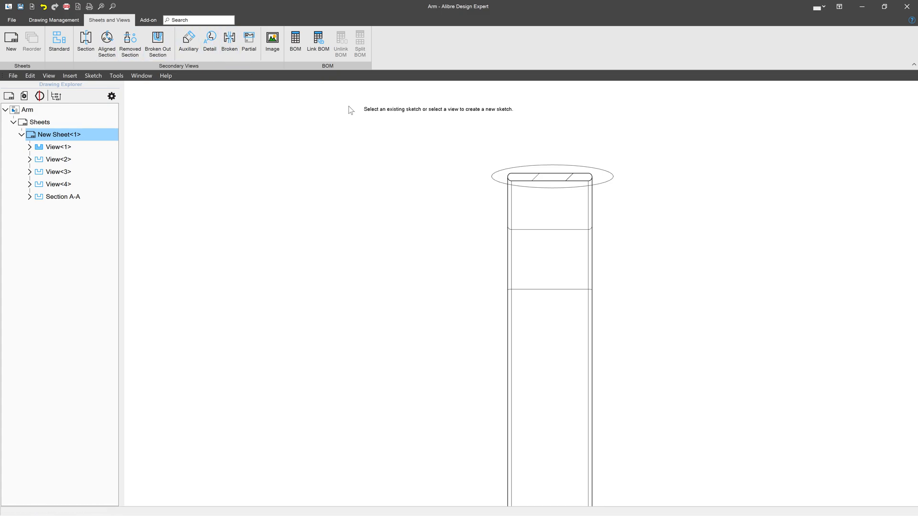
pyautogui.click(506, 167)
pyautogui.scroll(-5, 502, 220)
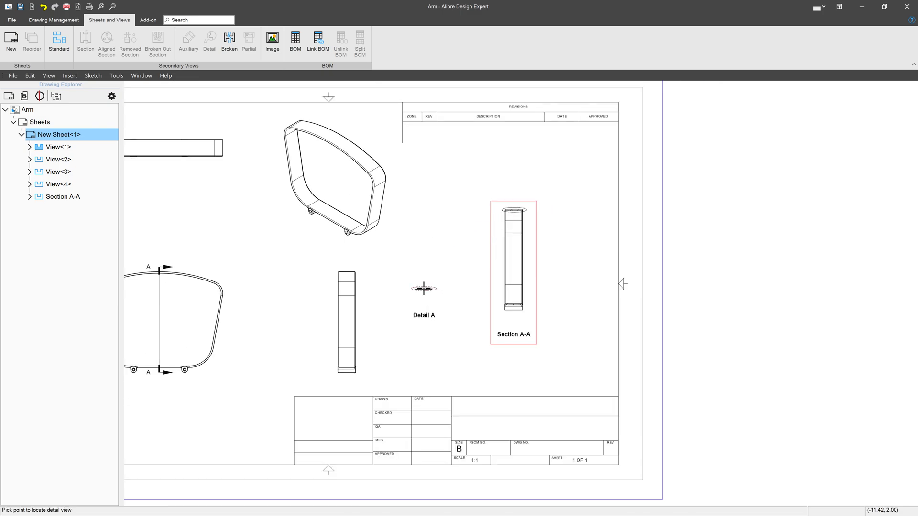
pyautogui.click(422, 289)
pyautogui.scroll(5, 411, 312)
pyautogui.scroll(-3, 412, 311)
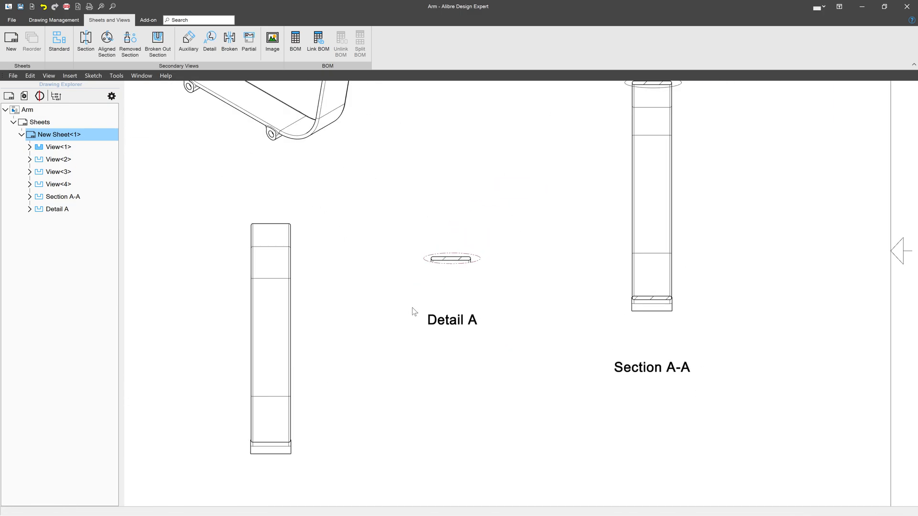
pyautogui.scroll(2, 412, 311)
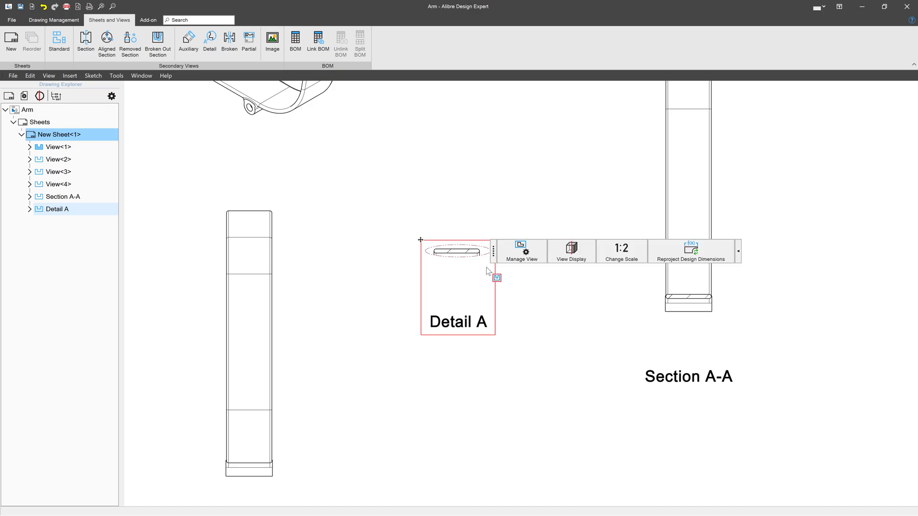
# Step: Change Detail A's scale to 1 / 1
pyautogui.click(487, 268)
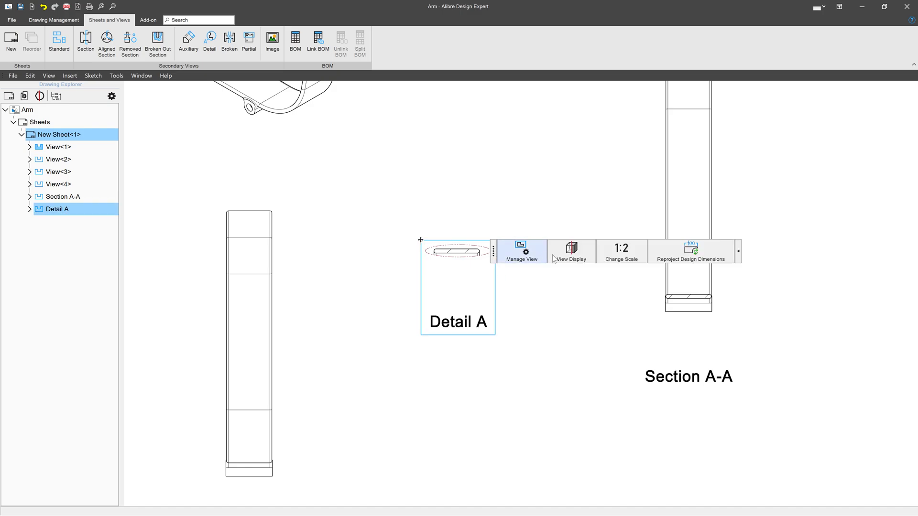
pyautogui.click(617, 258)
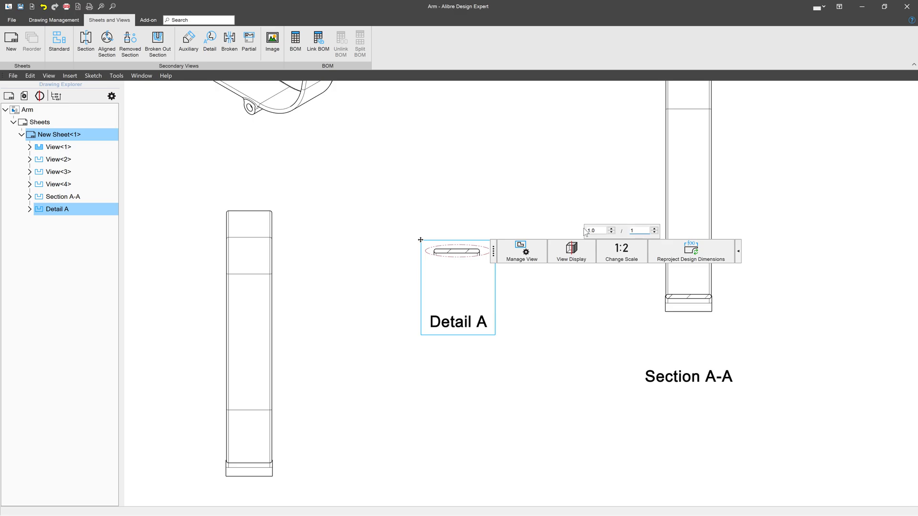
pyautogui.click(573, 210)
pyautogui.scroll(-5, 573, 210)
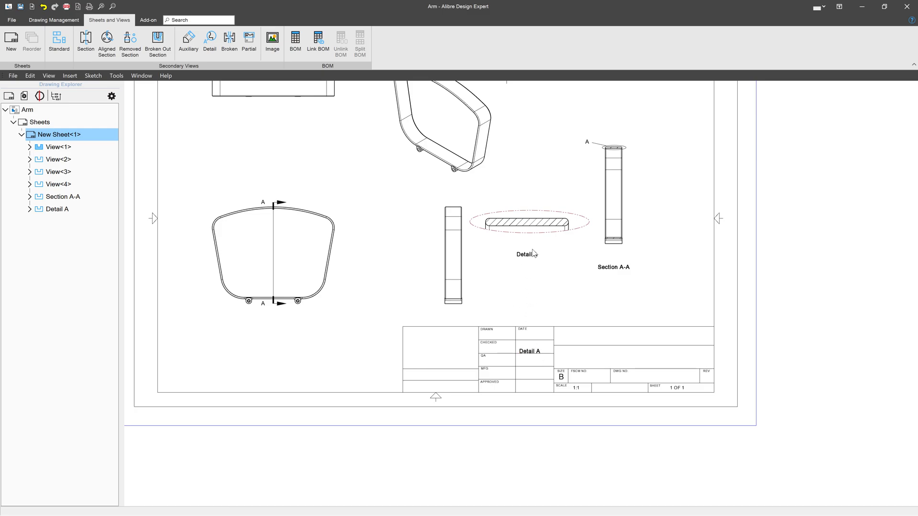
pyautogui.moveTo(534, 250); pyautogui.dragTo(535, 250)
pyautogui.scroll(4, 521, 233)
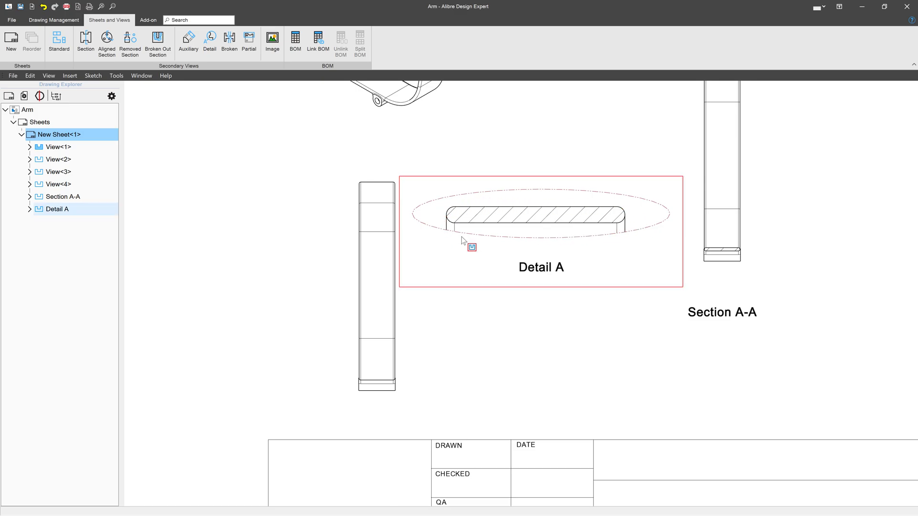
pyautogui.scroll(-5, 461, 238)
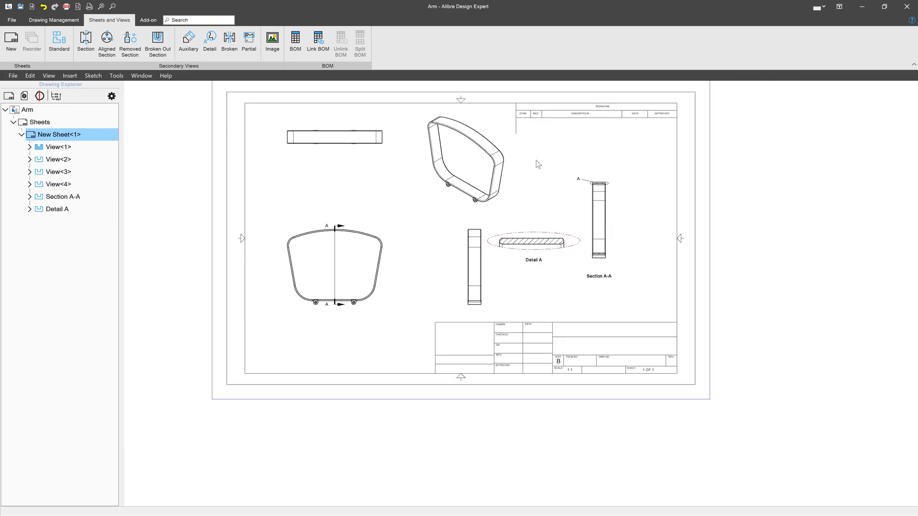